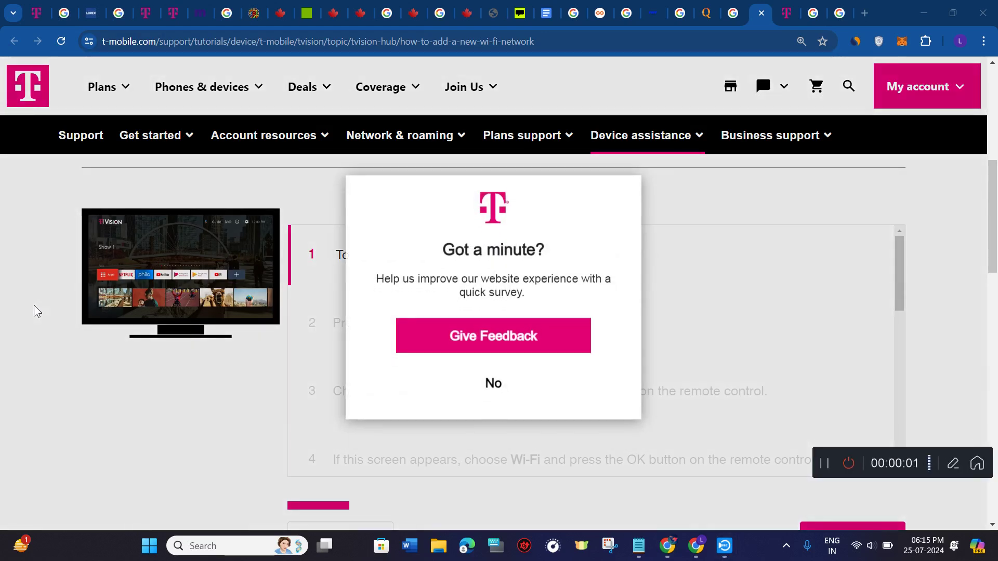
Dismiss the 'Got a minute?' survey and advance the Wi-Fi tutorial to step 2.
click(493, 383)
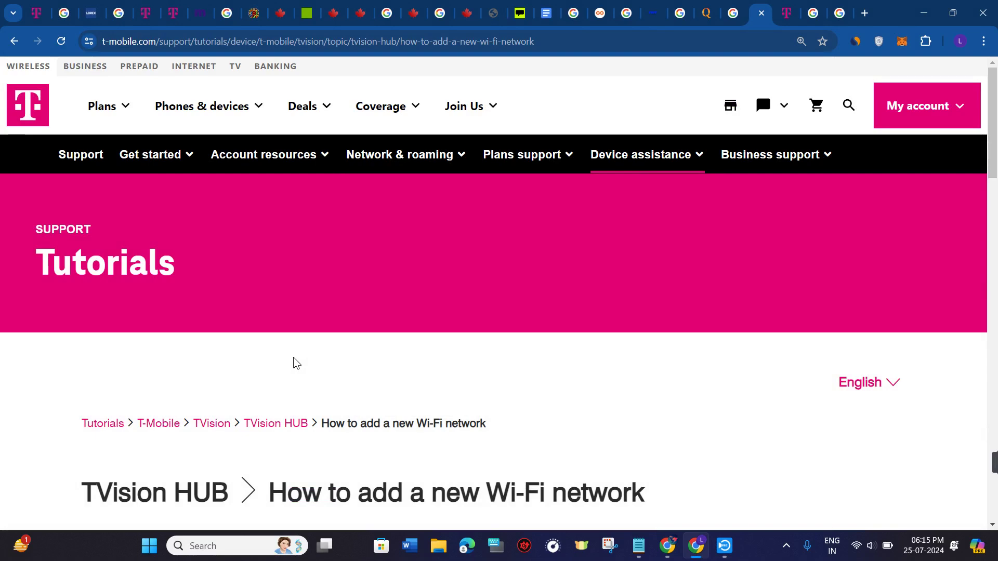
scroll(296, 357, down, 2)
scroll(299, 368, down, 2)
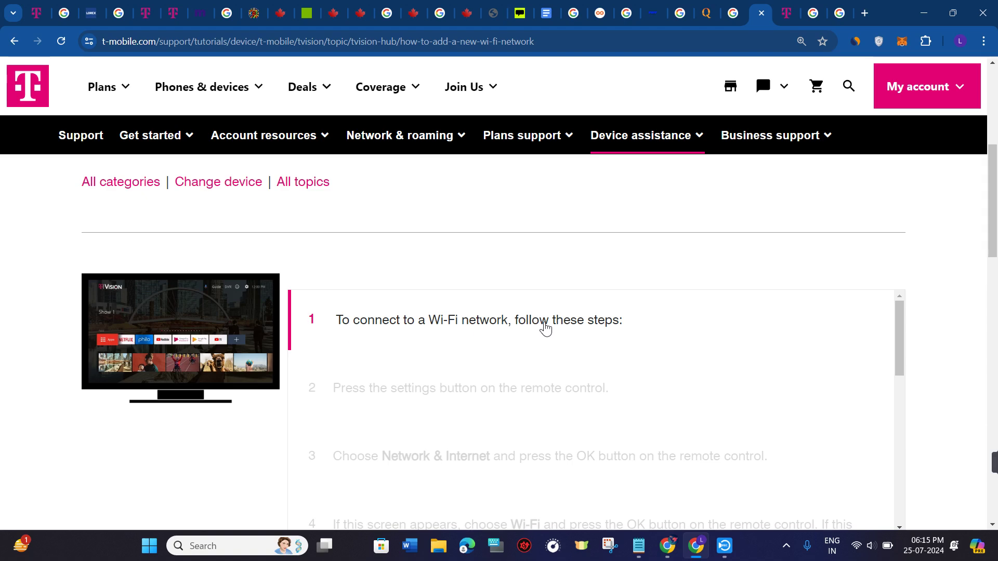
scroll(590, 332, down, 1)
scroll(256, 443, down, 1)
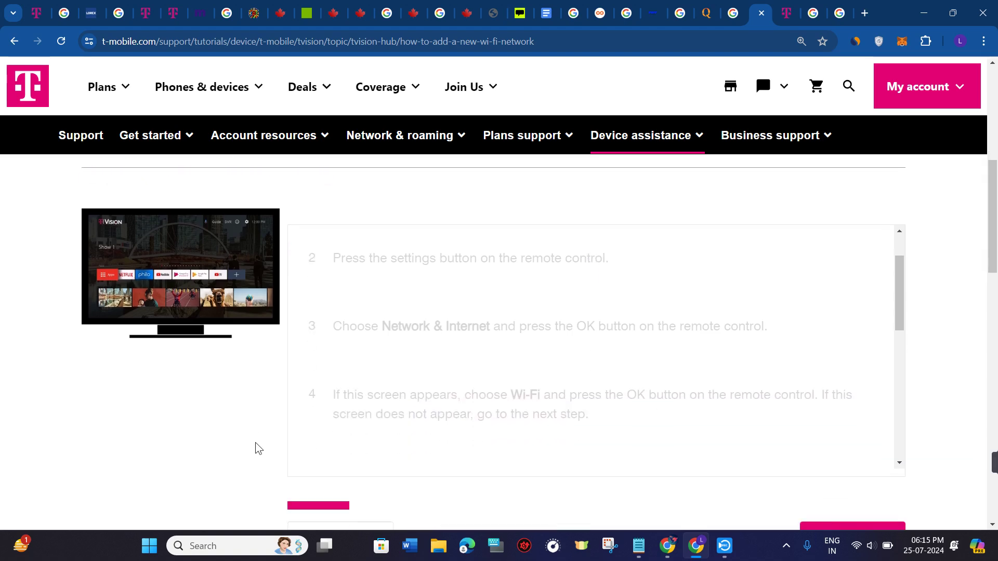
click(840, 530)
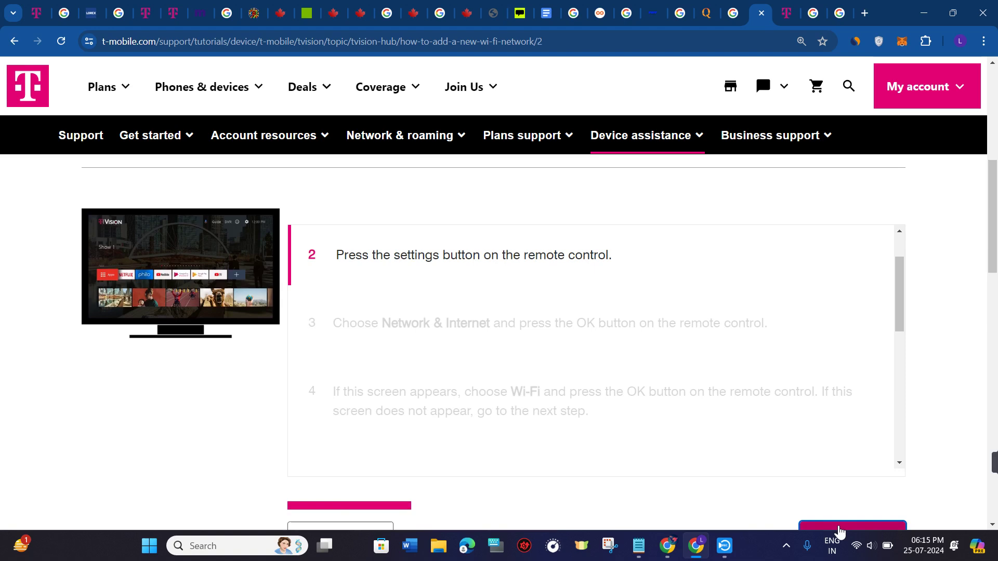
Step the Wi-Fi tutorial forward through step 3 to step 4, choosing Wi-Fi.
click(840, 531)
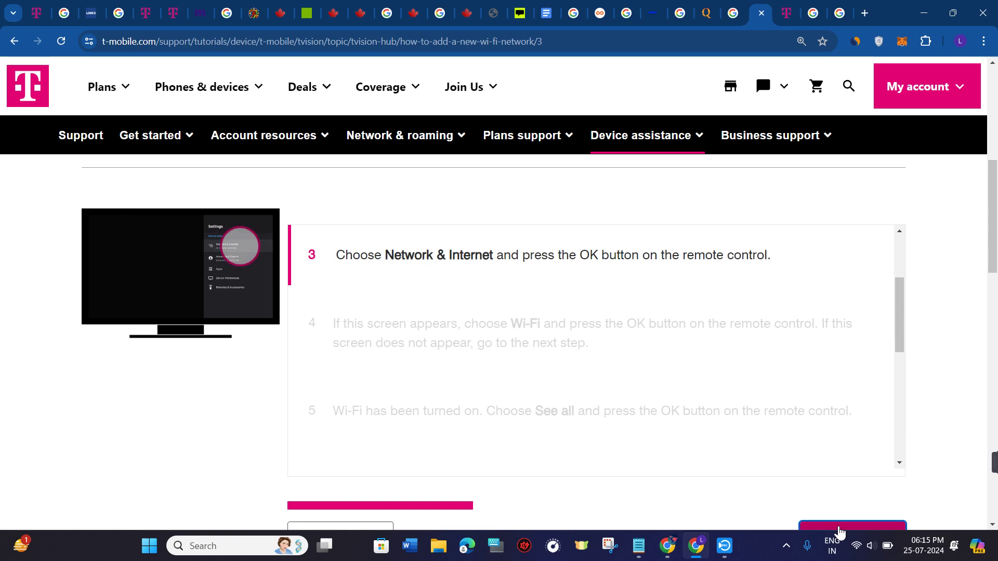
click(839, 531)
scroll(823, 490, down, 1)
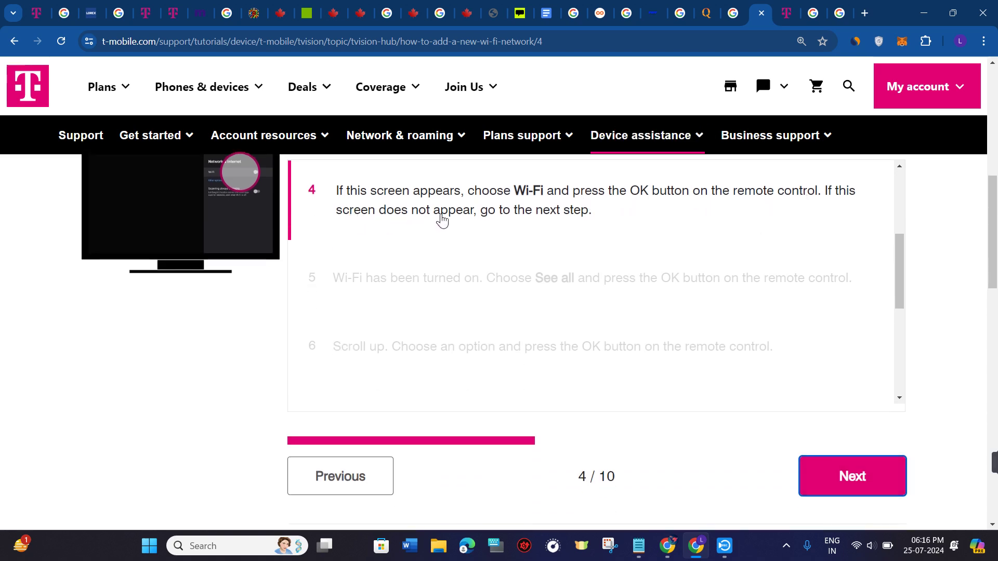
Advance the Wi-Fi tutorial through steps 5 and 6 to step 7, entering the password.
click(850, 486)
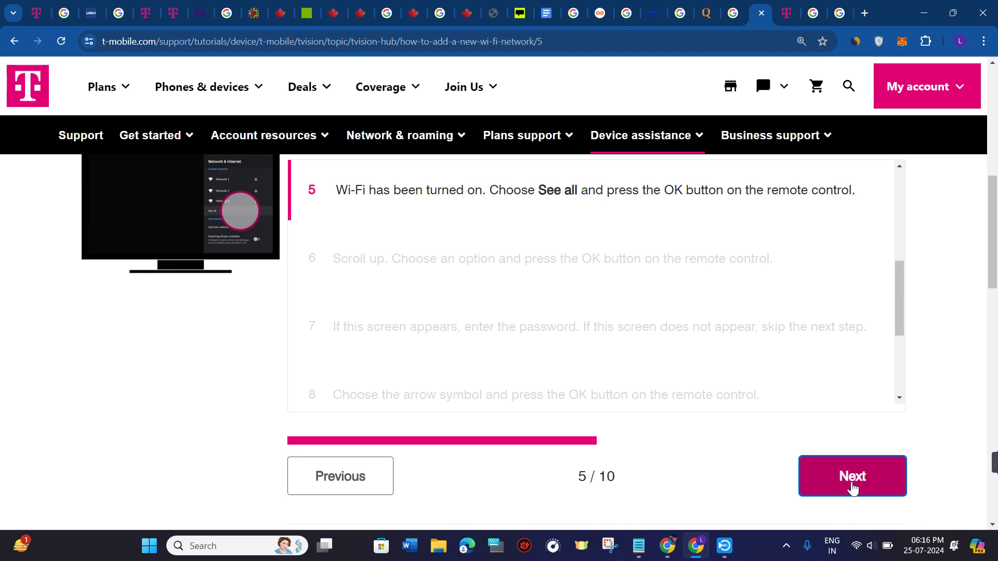
click(852, 487)
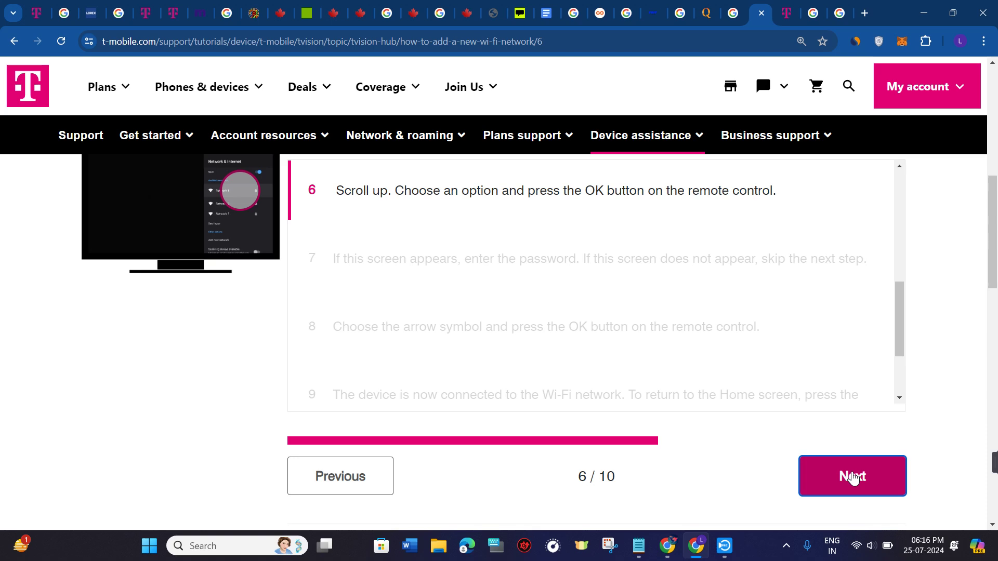
click(853, 479)
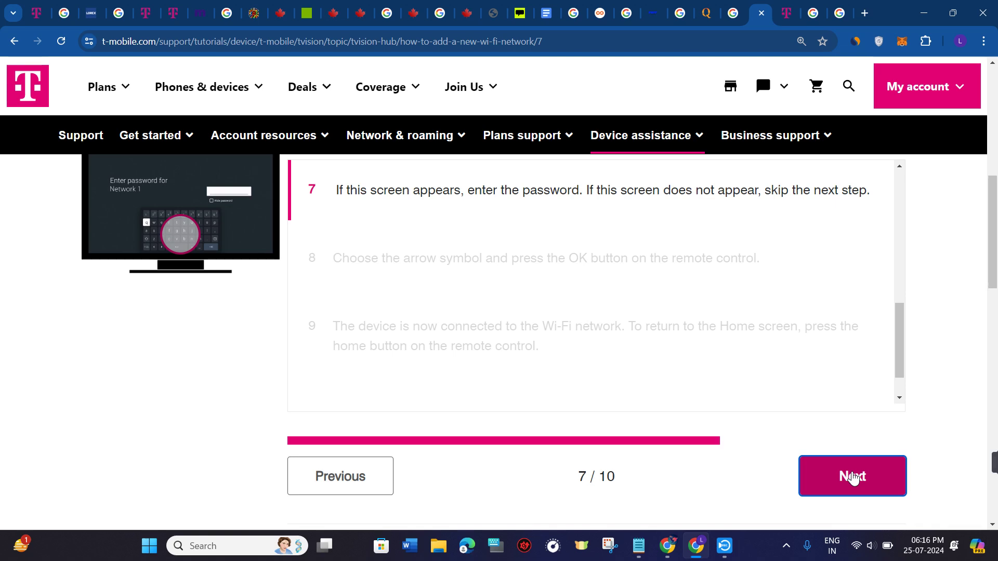
Advance the Wi-Fi tutorial through steps 8 and 9 to the final step 10 of 10.
click(853, 479)
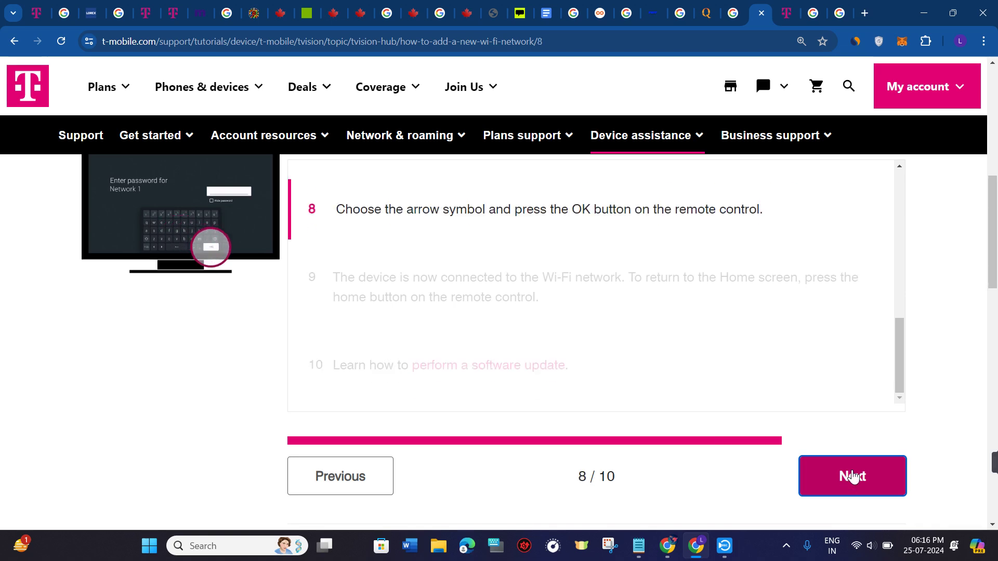
click(854, 477)
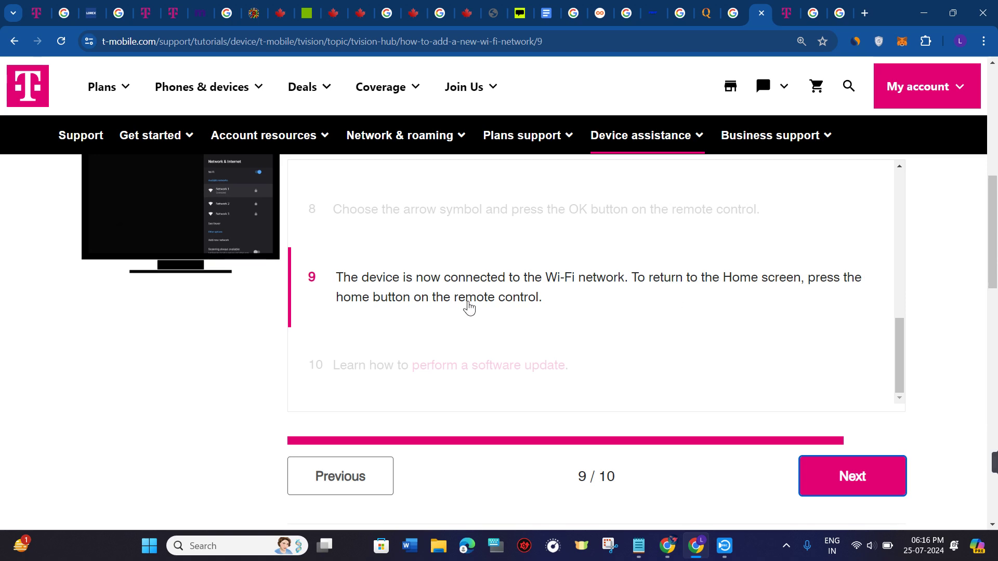
click(854, 478)
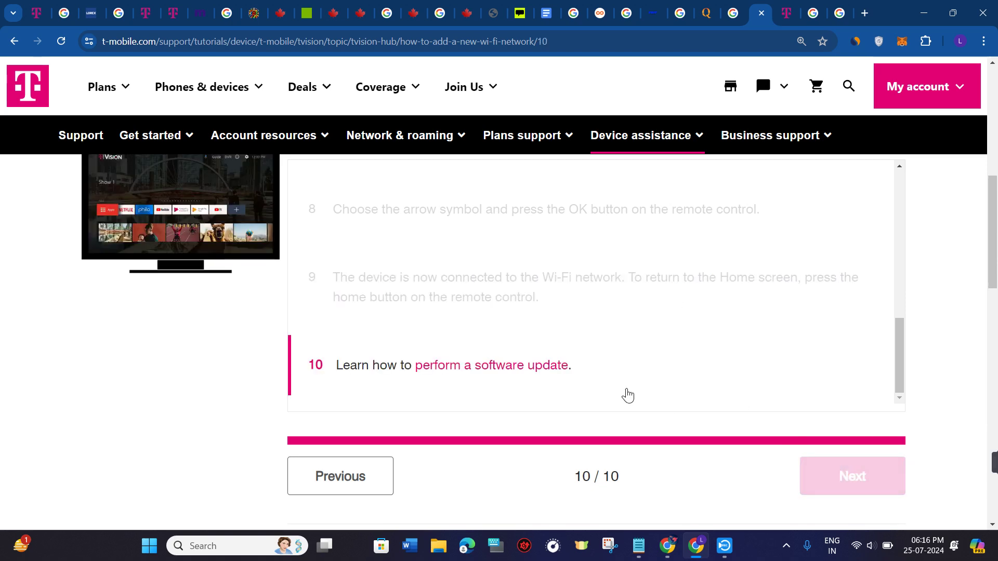
scroll(625, 395, up, 1)
scroll(621, 394, up, 2)
scroll(258, 378, up, 2)
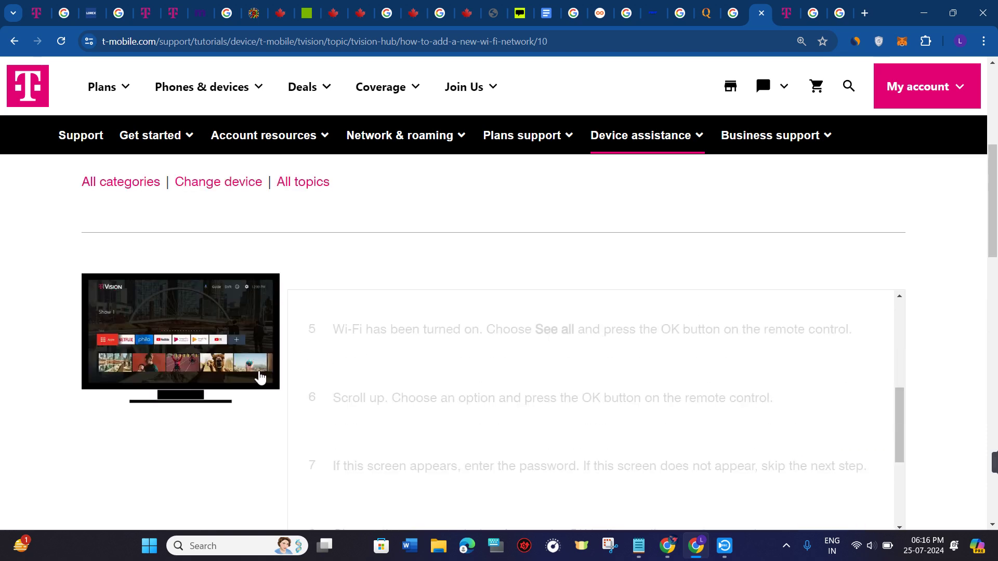